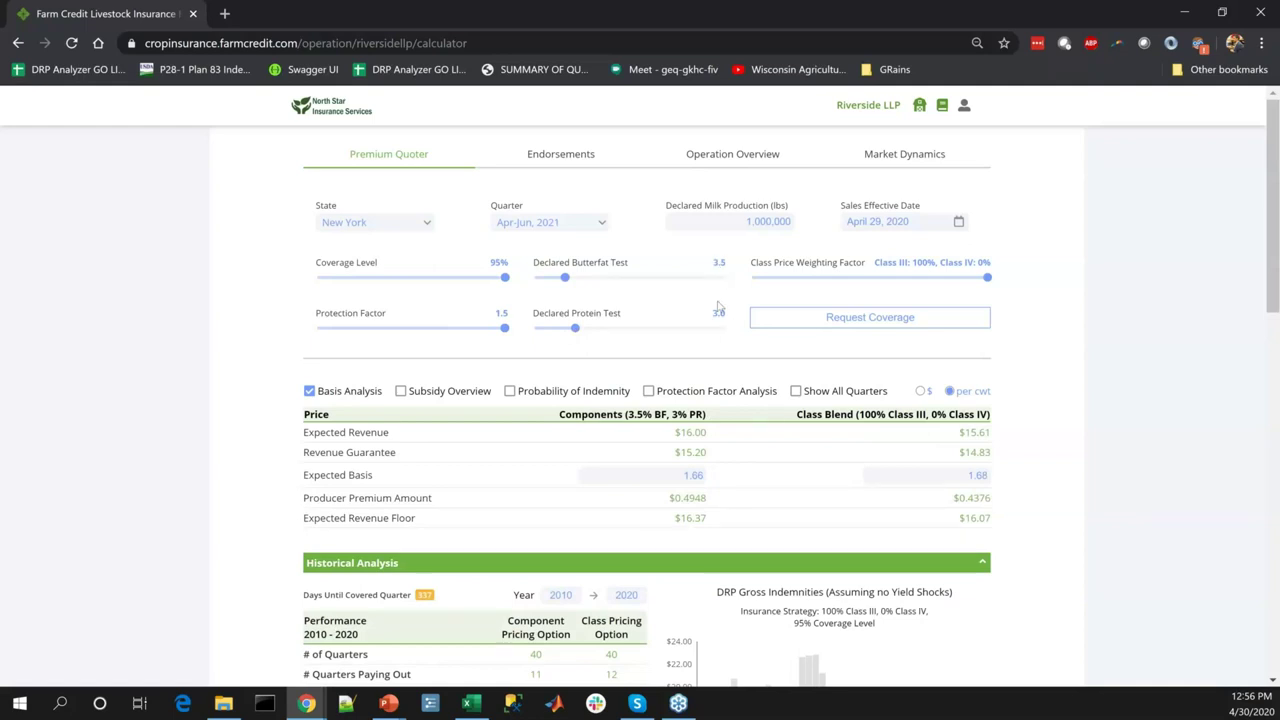
Compare the component and class blend expected revenues, and examine the expected and actual Class III prices in the What-If Analysis
double_click(689, 432)
double_click(972, 432)
mouse_move(988, 432)
mouse_down()
mouse_move(1005, 465)
mouse_move(987, 433)
mouse_up()
scroll(777, 408, down, 2)
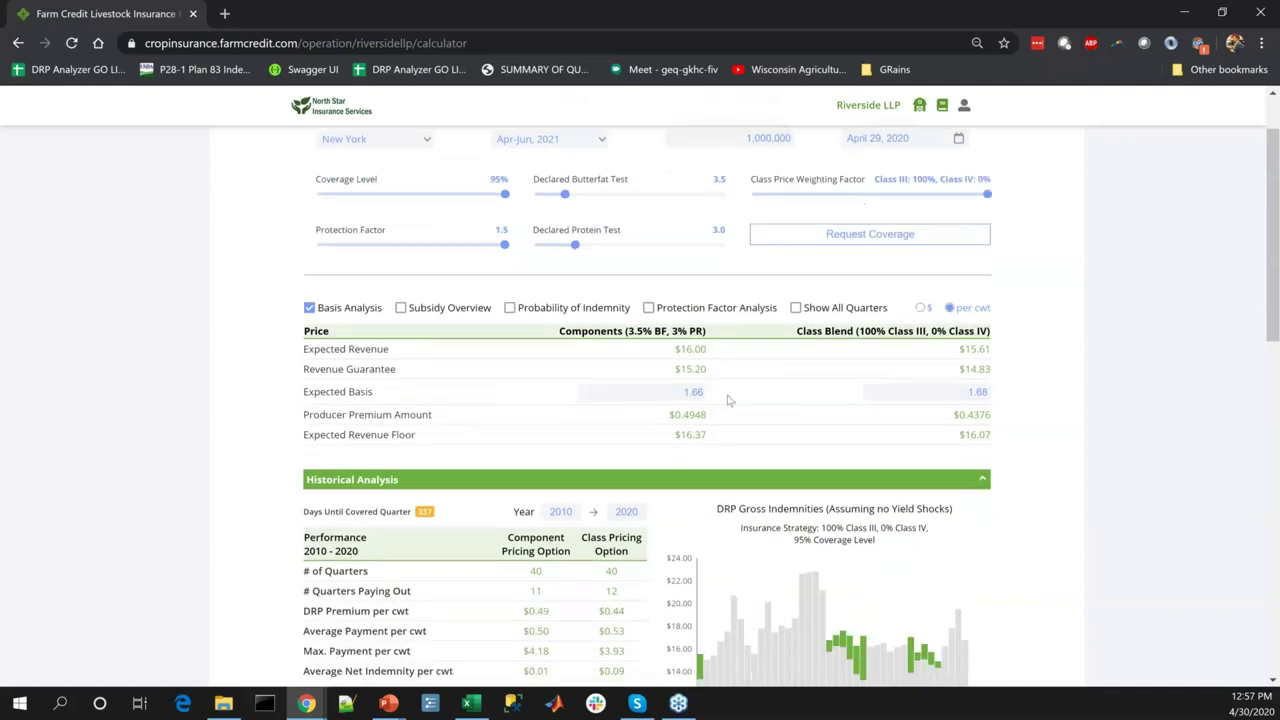
scroll(728, 400, down, 4)
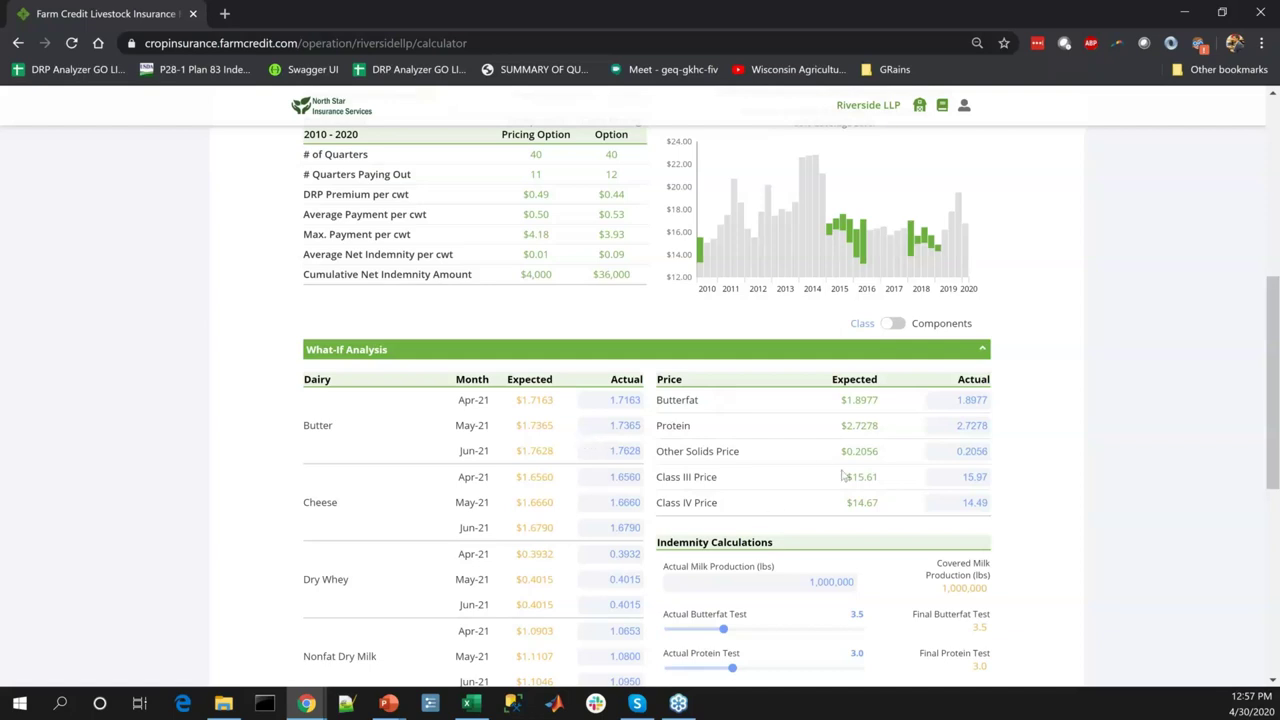
mouse_move(843, 476)
mouse_down()
mouse_move(880, 480)
mouse_move(853, 481)
mouse_up()
click(962, 478)
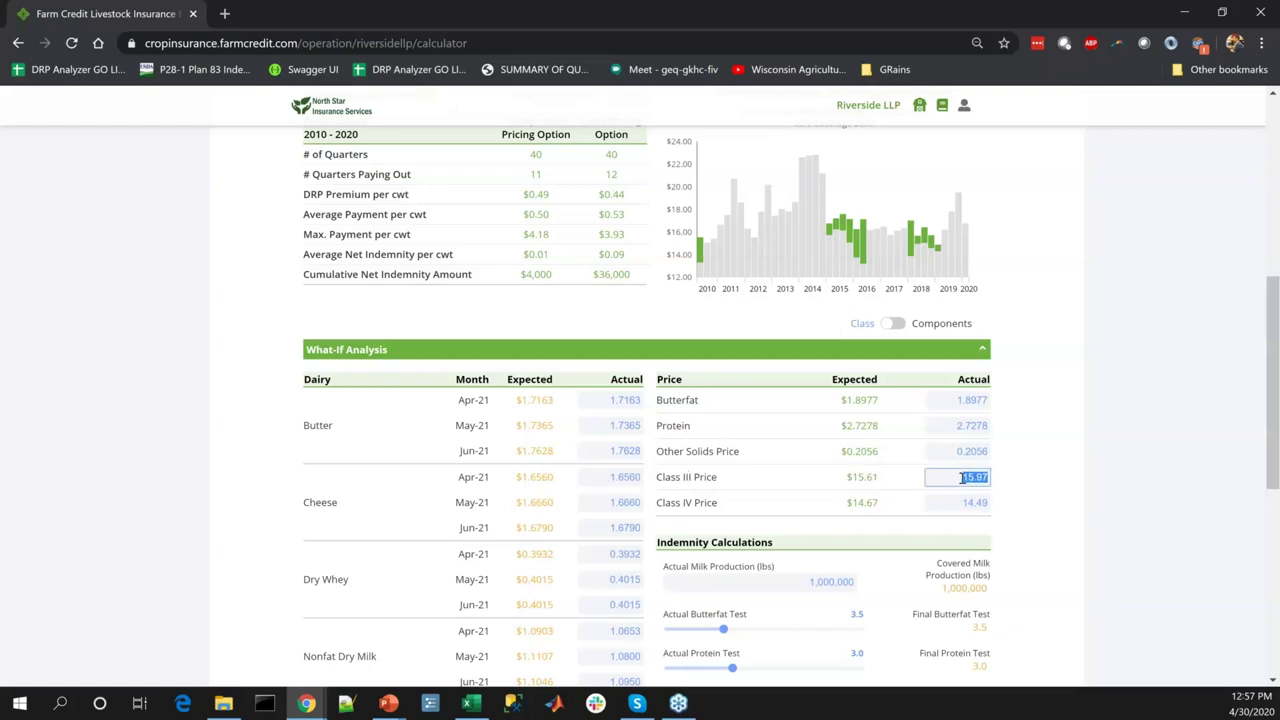
click(812, 485)
scroll(812, 485, up, 5)
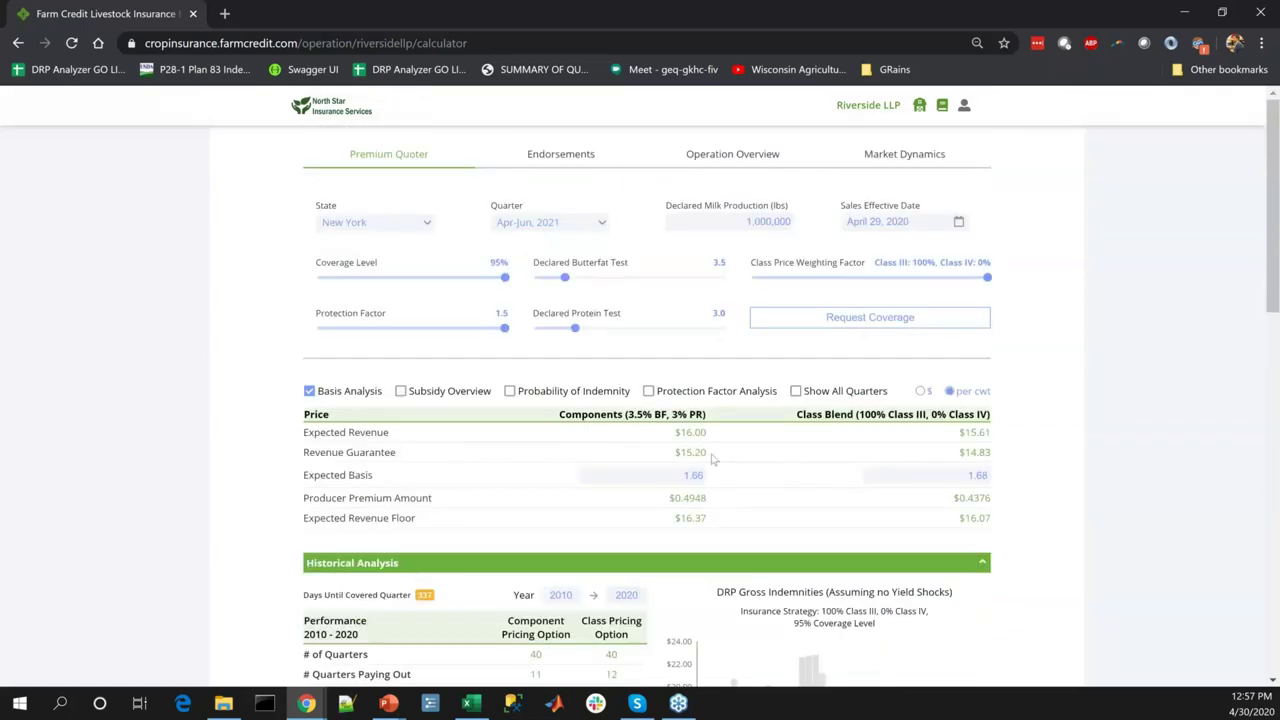
Compare the revenue guarantee, producer premium amount and expected revenue between the component and class blend options
drag(684, 450, 990, 460)
click(990, 460)
drag(688, 497, 694, 498)
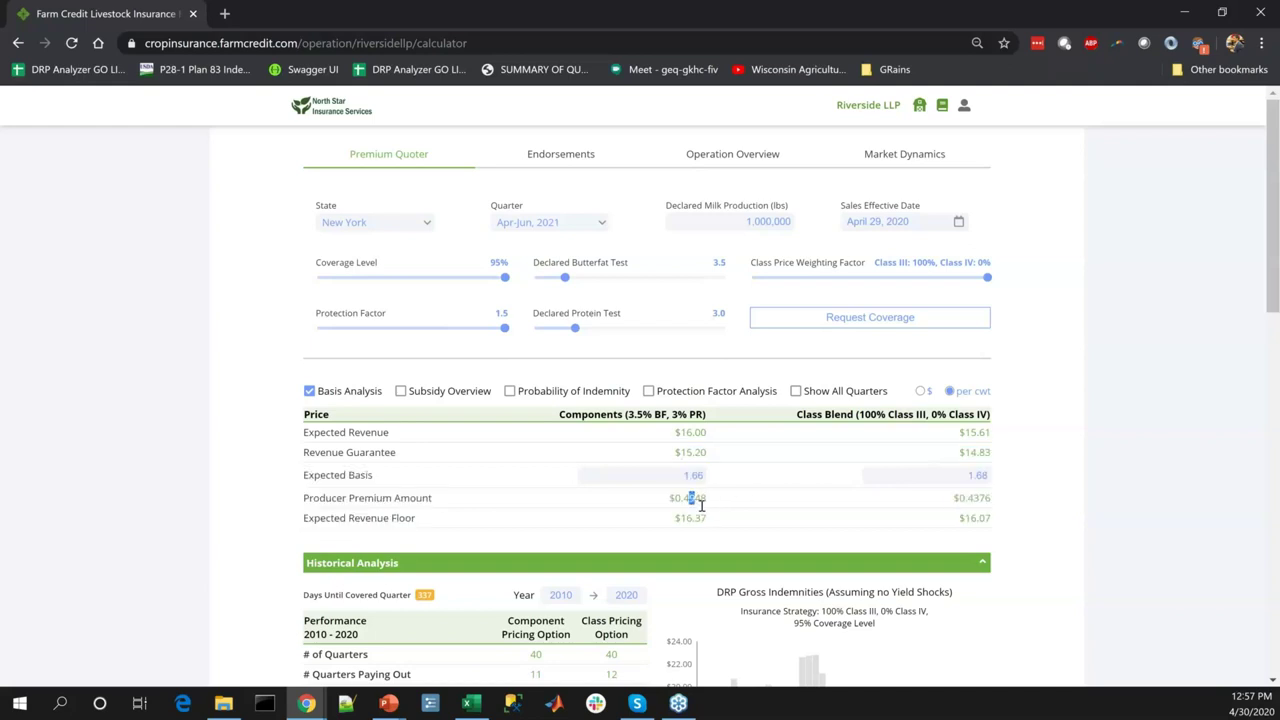
click(751, 535)
drag(720, 505, 672, 498)
drag(958, 498, 987, 503)
click(985, 504)
drag(968, 432, 988, 432)
drag(686, 432, 706, 432)
drag(1005, 443, 968, 432)
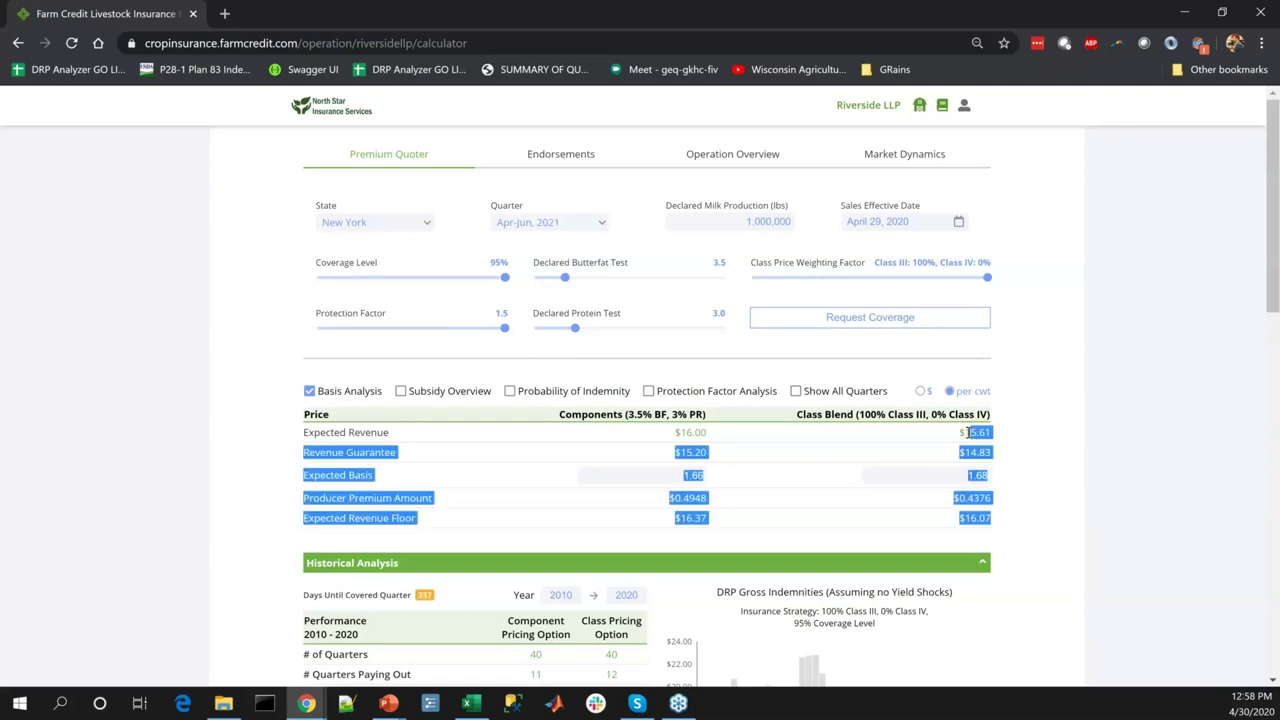
click(968, 432)
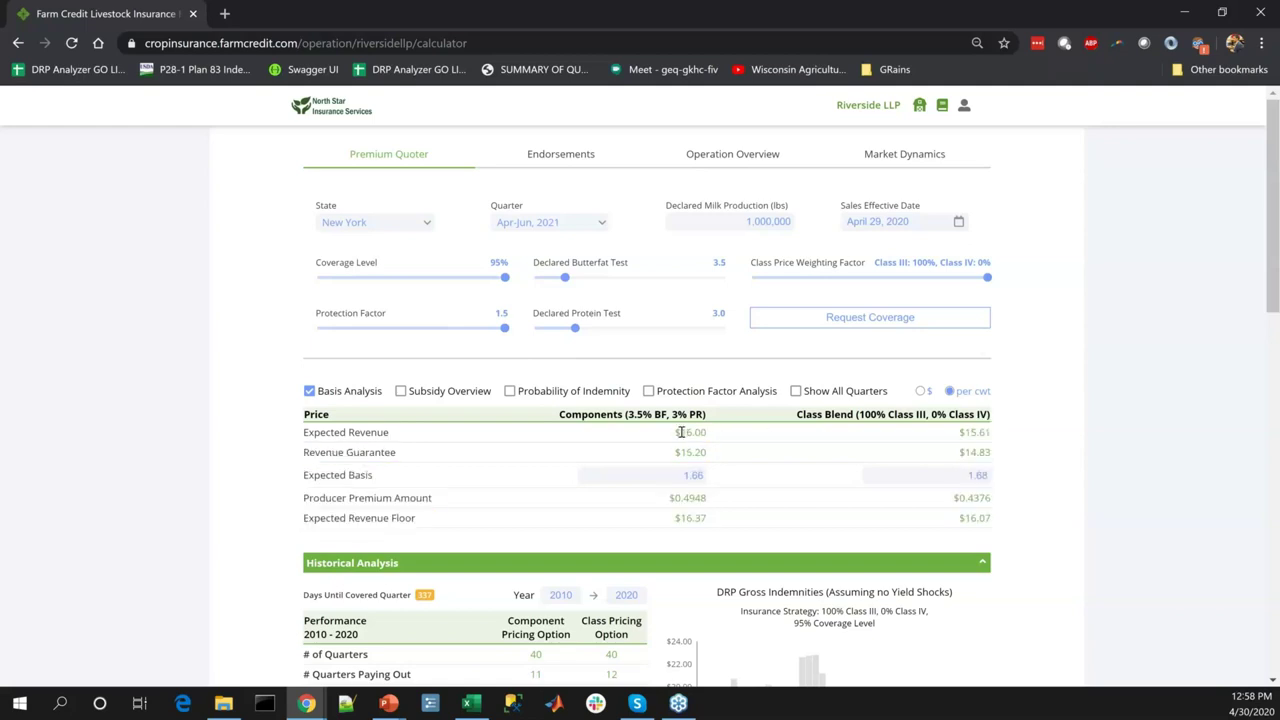
Examine the component option's expected revenue, producer premium amount and expected revenue floor
drag(680, 432, 706, 432)
click(845, 447)
drag(686, 499, 697, 500)
click(691, 499)
drag(678, 518, 735, 537)
click(720, 512)
drag(683, 497, 708, 498)
click(685, 518)
Set the actual cheese prices for Apr-21, May-21 and Jun-21 to 1.2 in the What-If Analysis
scroll(968, 452, down, 6)
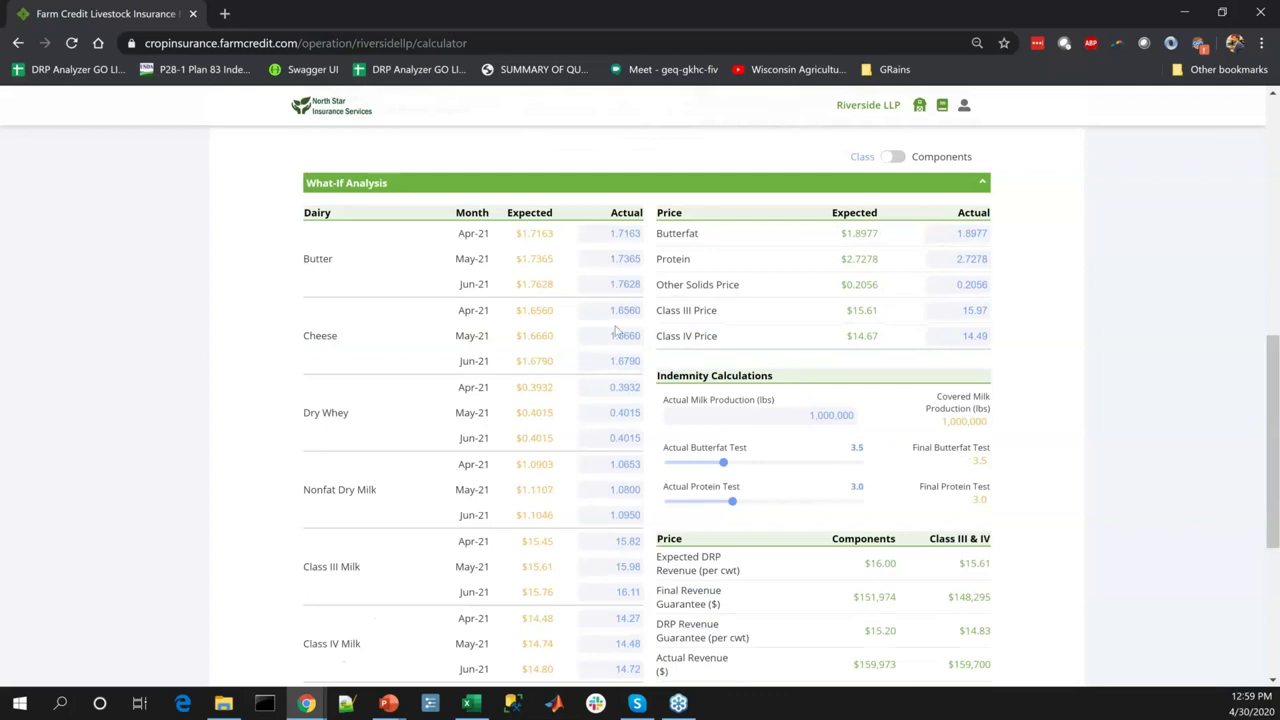
scroll(740, 405, up, 1)
scroll(745, 410, up, 4)
scroll(601, 247, down, 6)
double_click(600, 227)
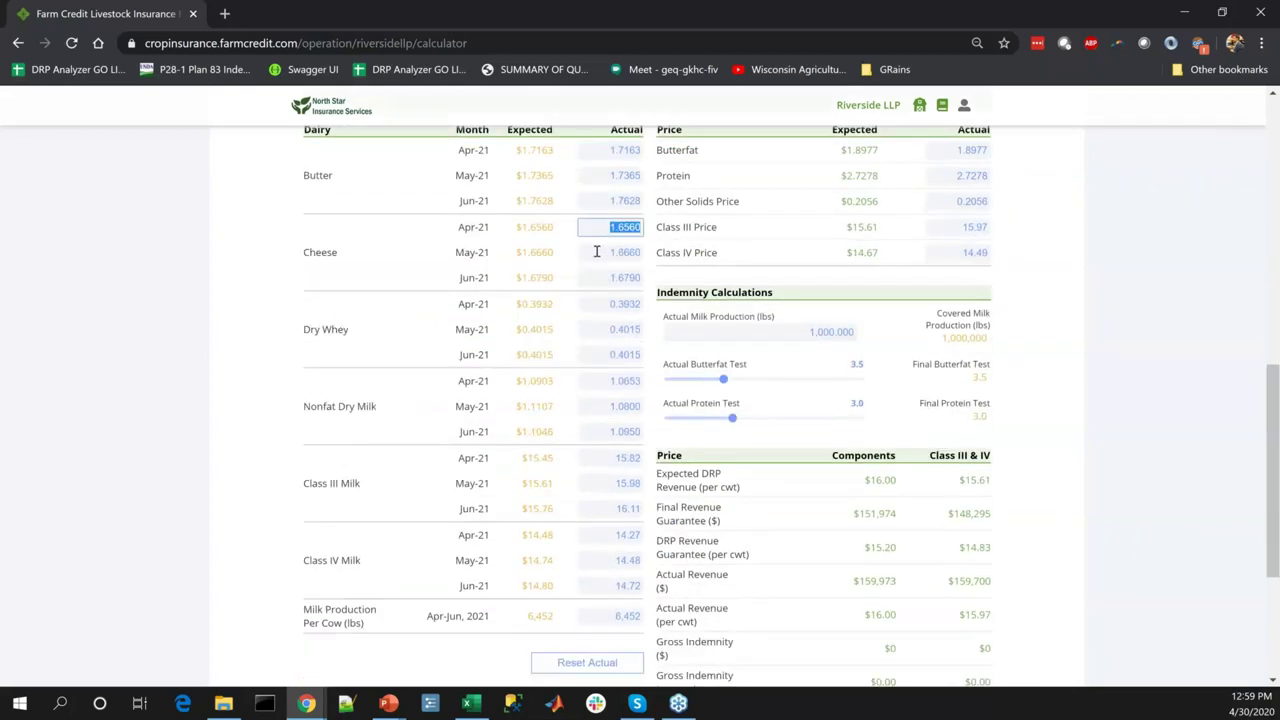
text(1.2)
key(Tab)
text(1.2)
key(Tab)
text(1.2)
click(1066, 497)
Examine the component gross indemnity per cwt for the lowered cheese prices, and review the quote's coverage settings
scroll(1058, 502, down, 1)
scroll(1050, 503, down, 1)
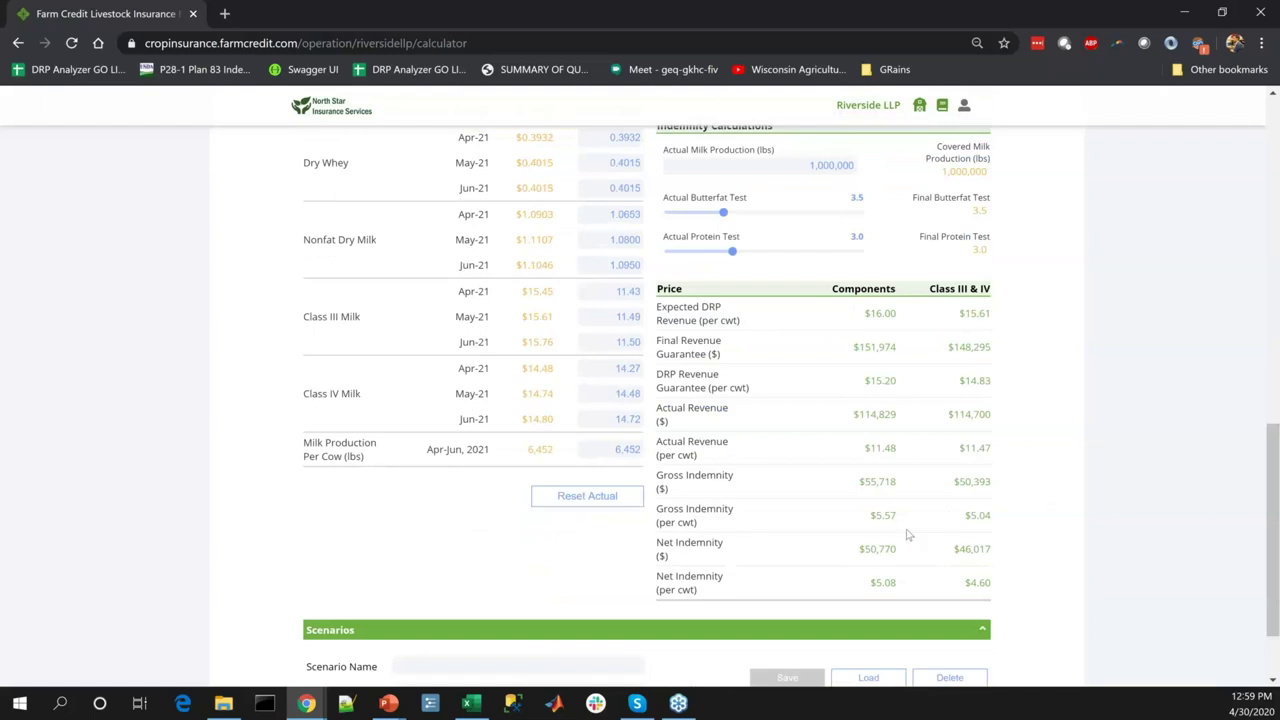
drag(872, 515, 897, 515)
scroll(909, 594, up, 3)
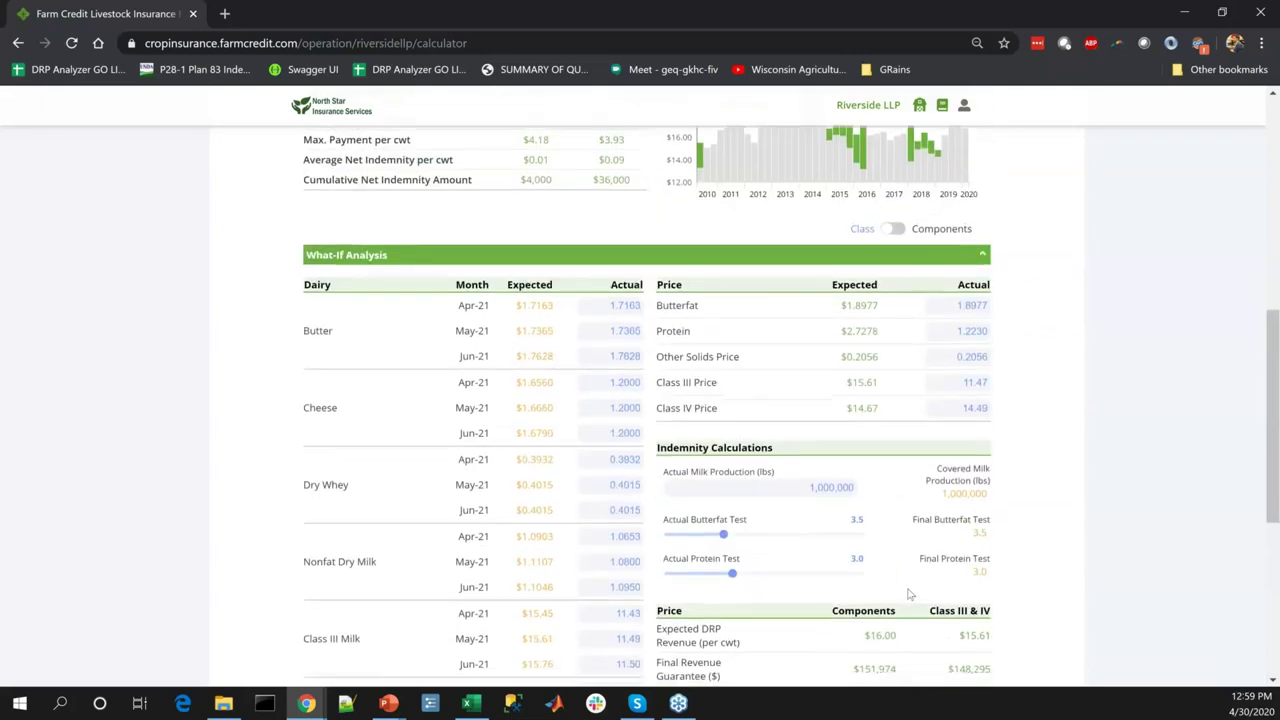
scroll(909, 594, up, 5)
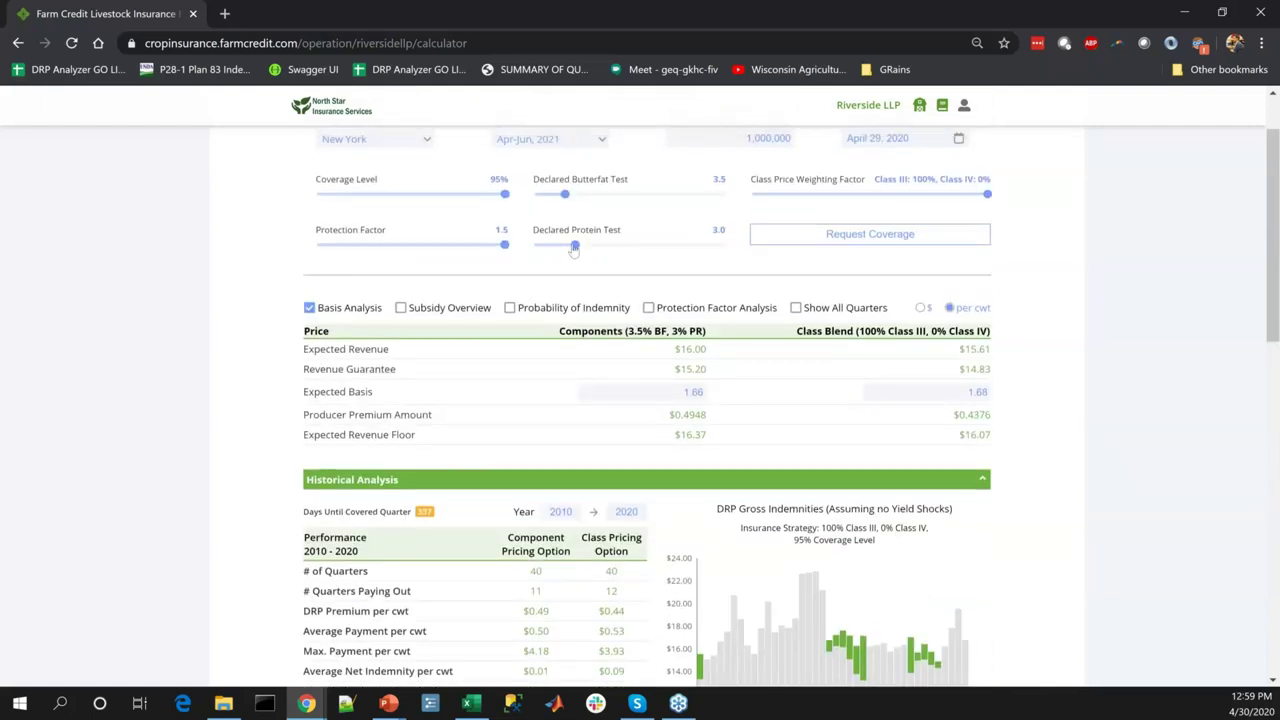
scroll(574, 250, down, 5)
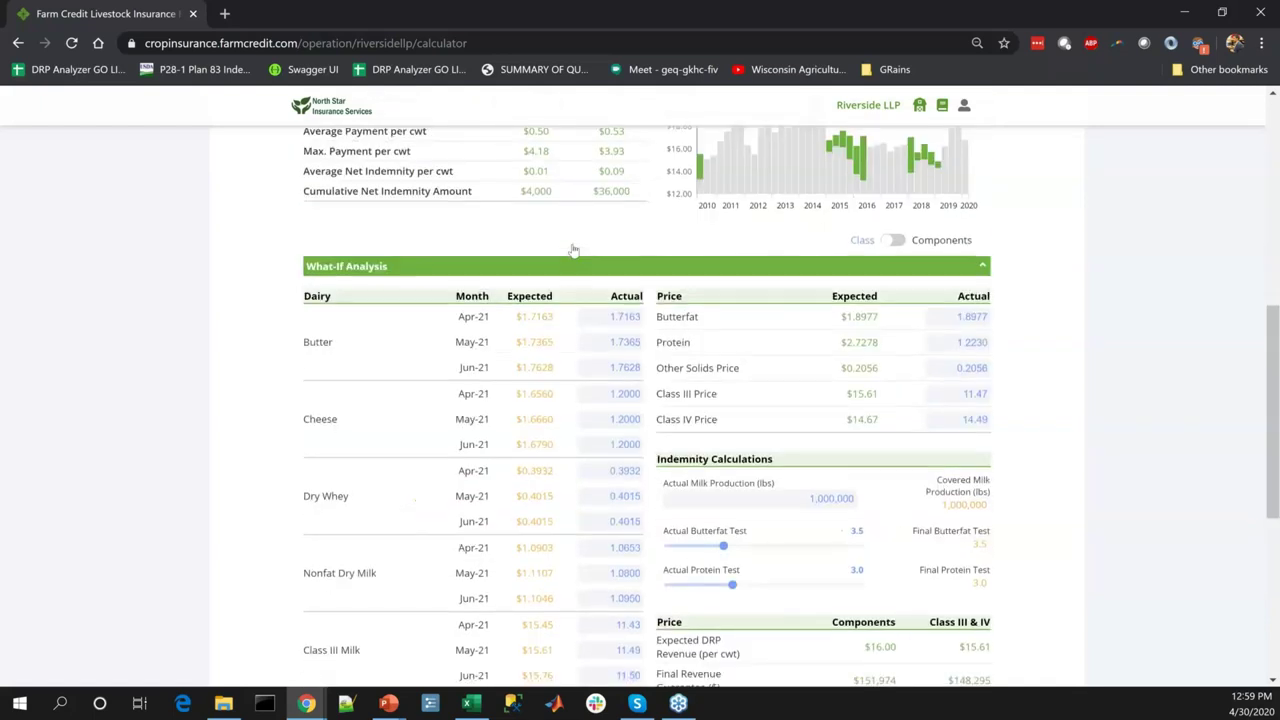
scroll(574, 250, up, 4)
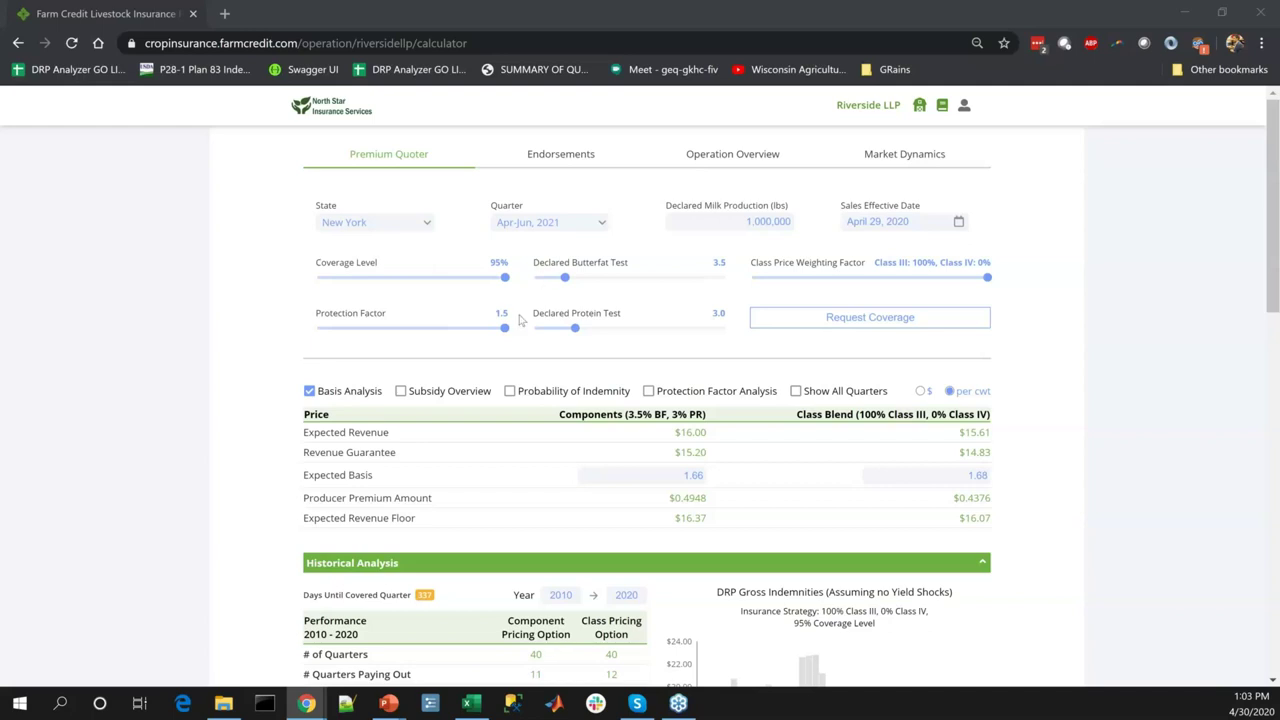
Set the protection factor to 1.0 and the declared milk production to 15,000,000 lbs
drag(505, 330, 322, 333)
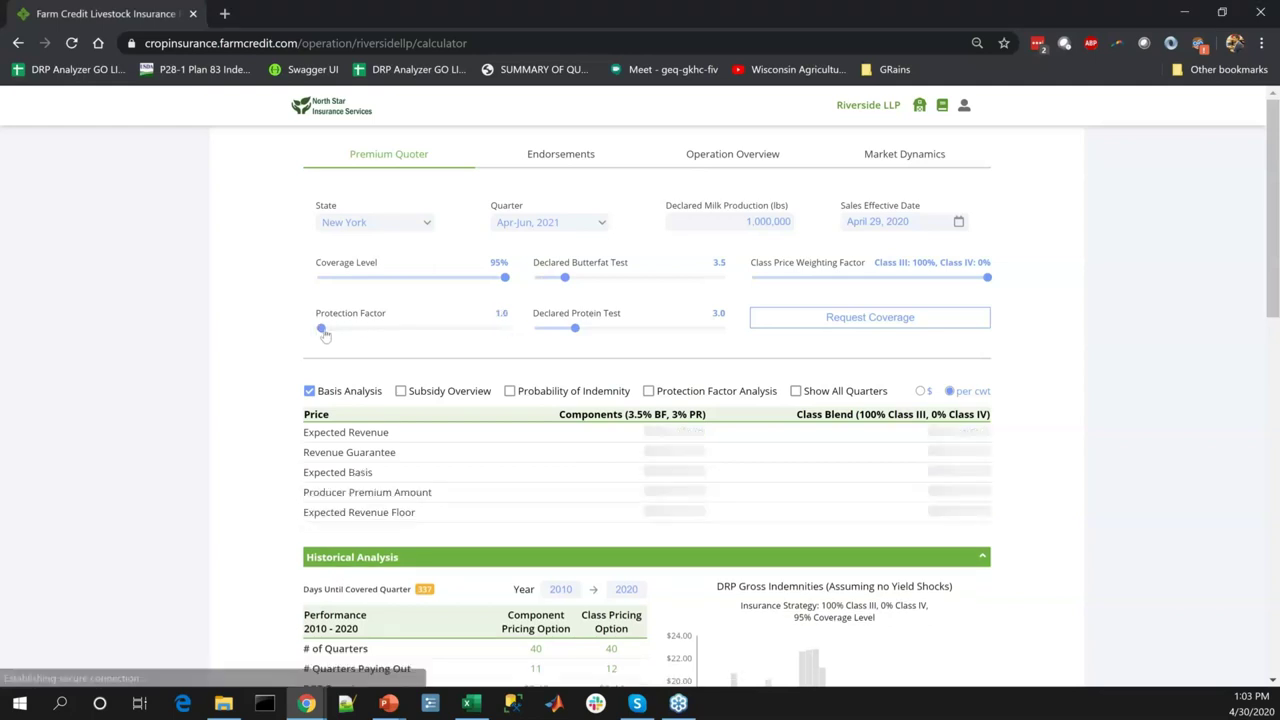
double_click(745, 222)
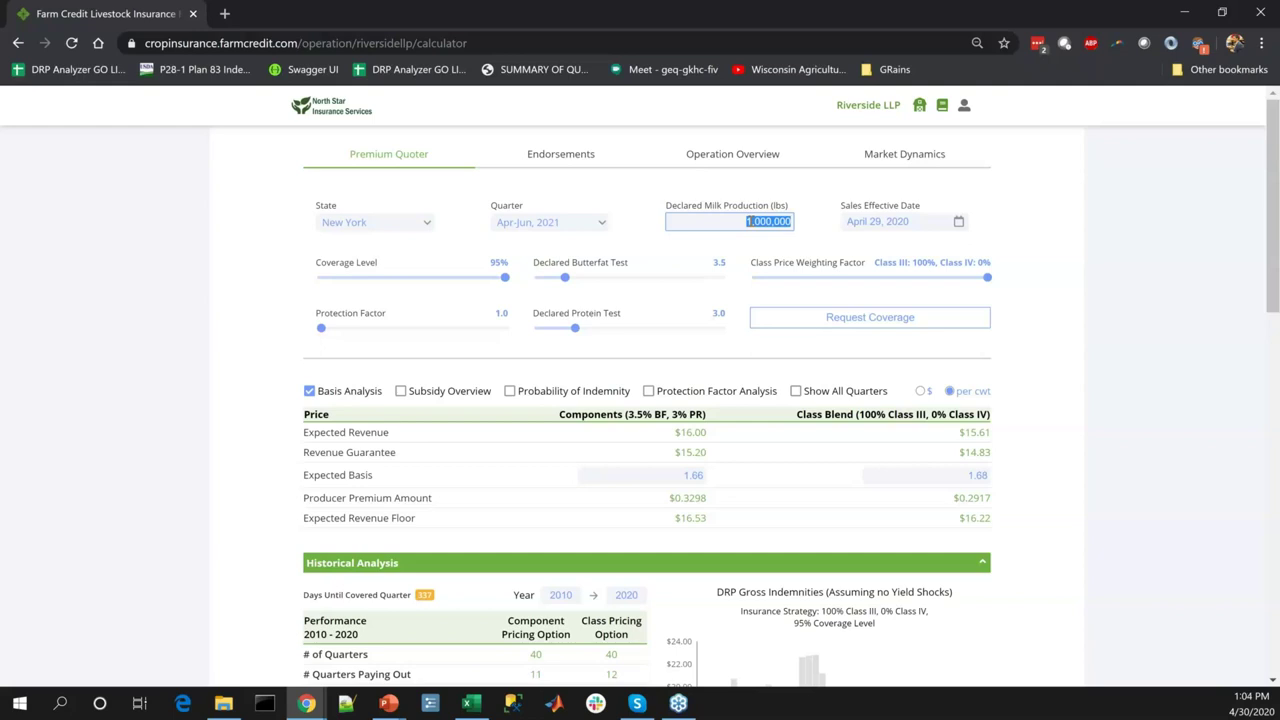
text(15,000,000)
click(1043, 408)
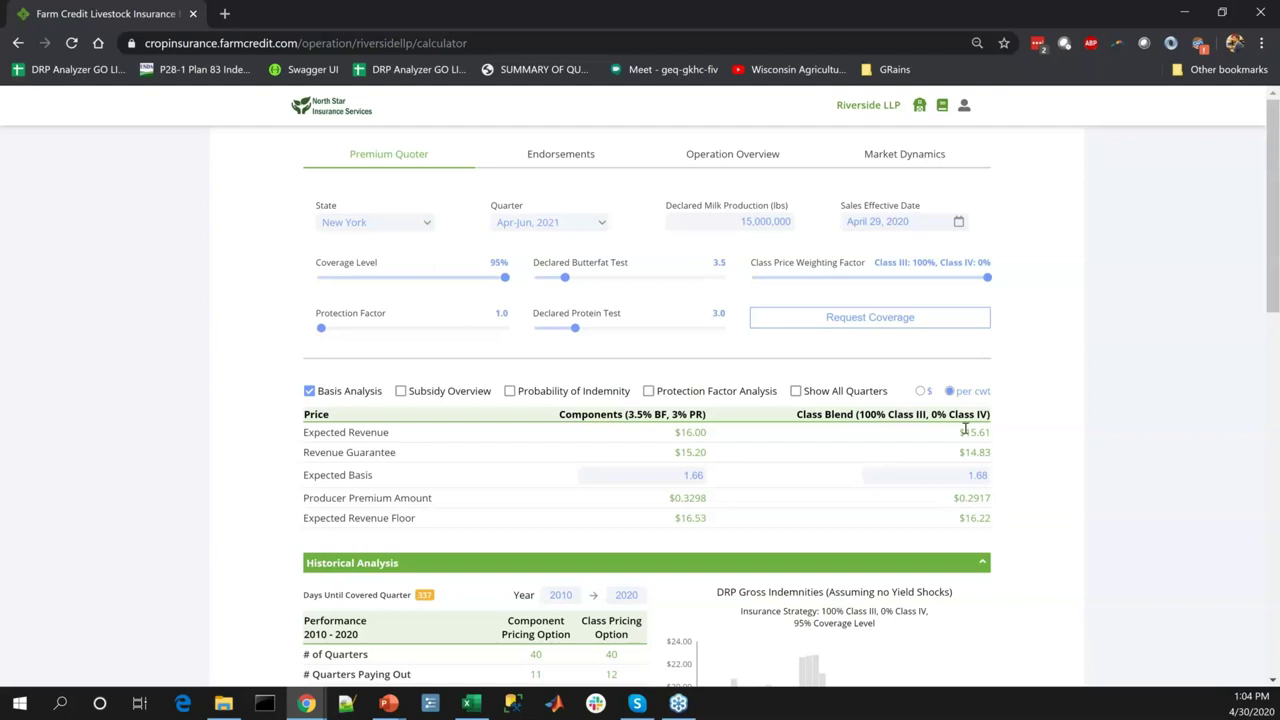
Show the quote in total dollars instead of per cwt and check the class blend's producer premium amount
click(920, 391)
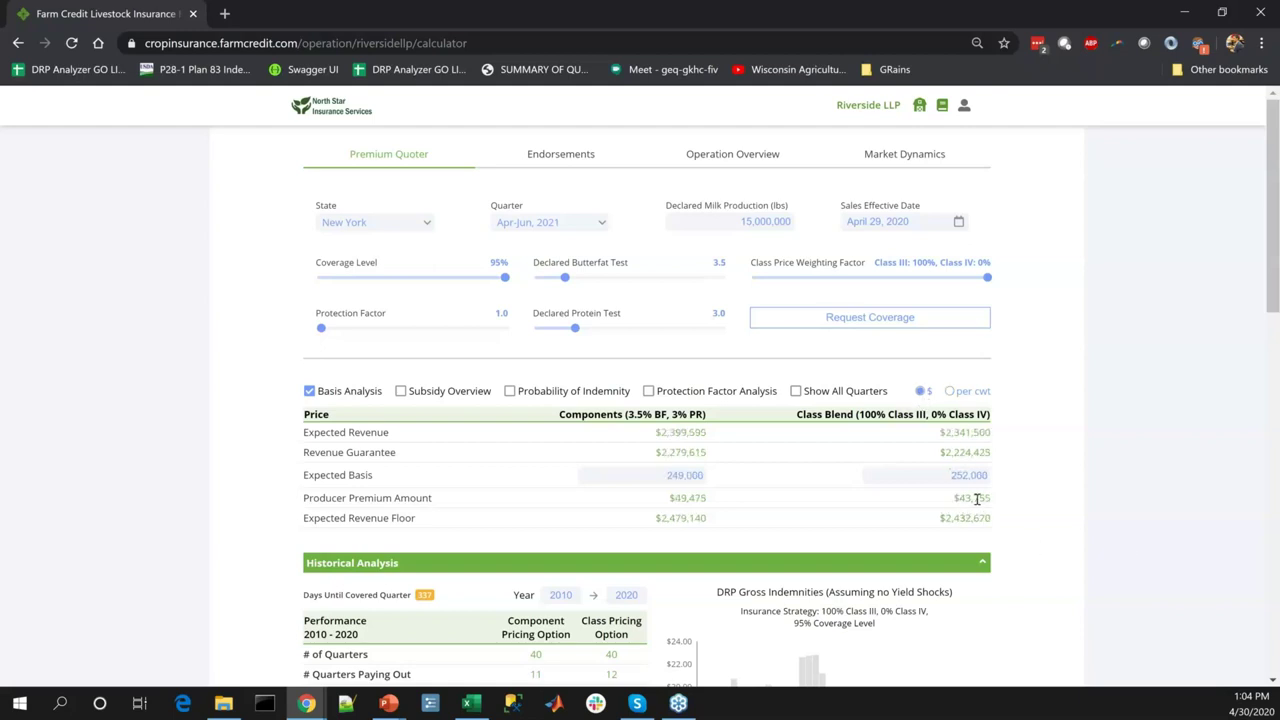
drag(964, 498, 1016, 558)
click(1016, 558)
Set the declared milk production to 10,000,000 lbs and the protection factor to 1.5, and check the class blend's producer premium amount
double_click(748, 222)
click(752, 222)
key(BackSpace)
text(0)
drag(322, 330, 512, 333)
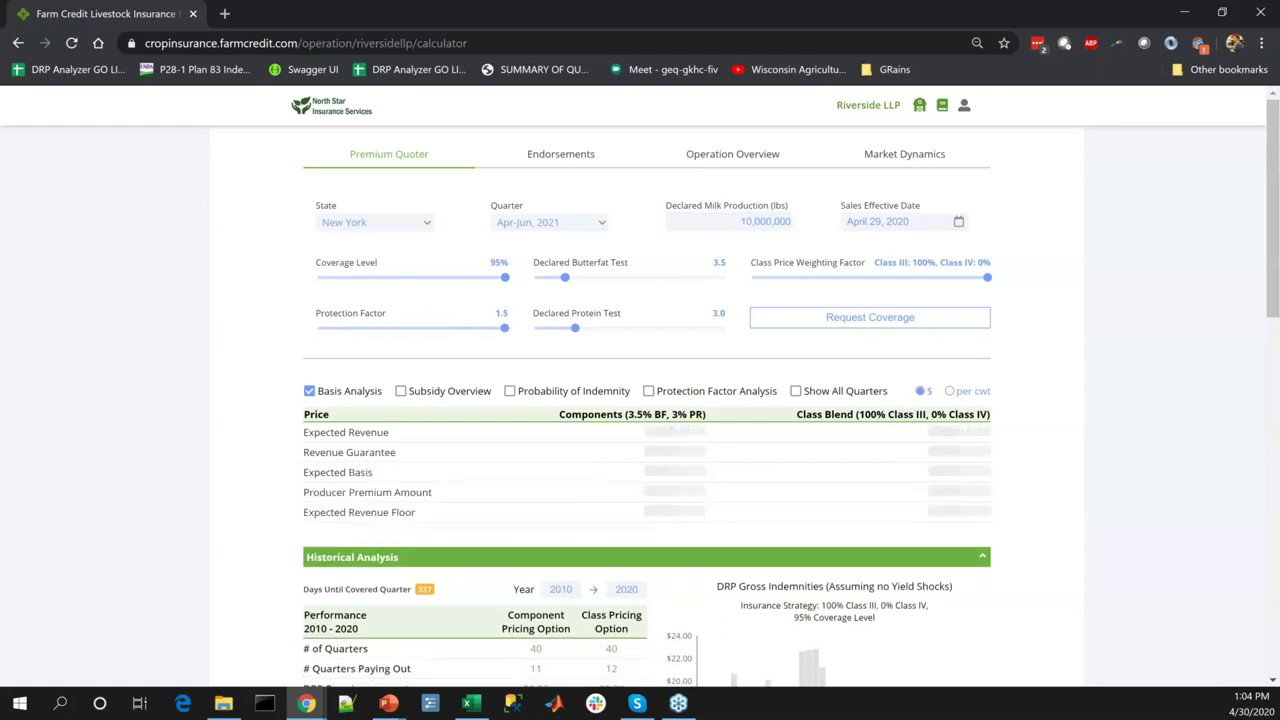
mouse_move(951, 497)
mouse_down()
mouse_move(990, 500)
mouse_move(992, 512)
mouse_move(993, 498)
mouse_move(955, 498)
mouse_up()
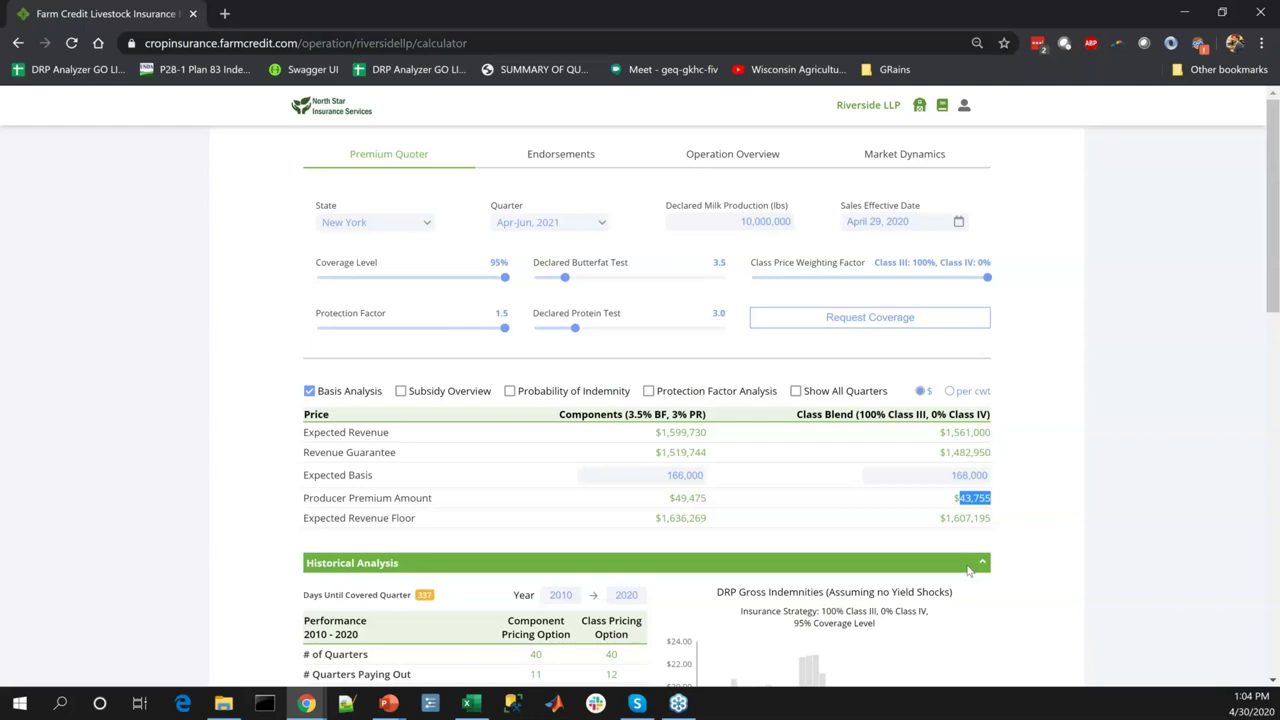
click(725, 227)
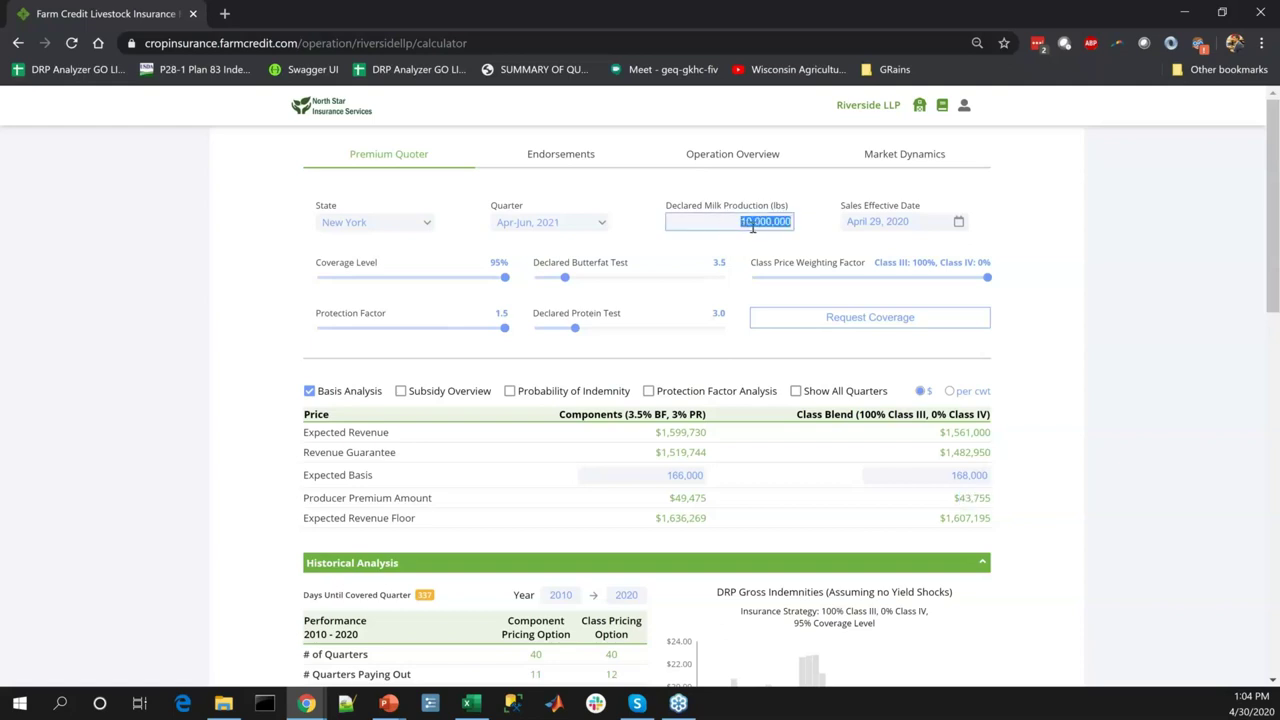
click(752, 227)
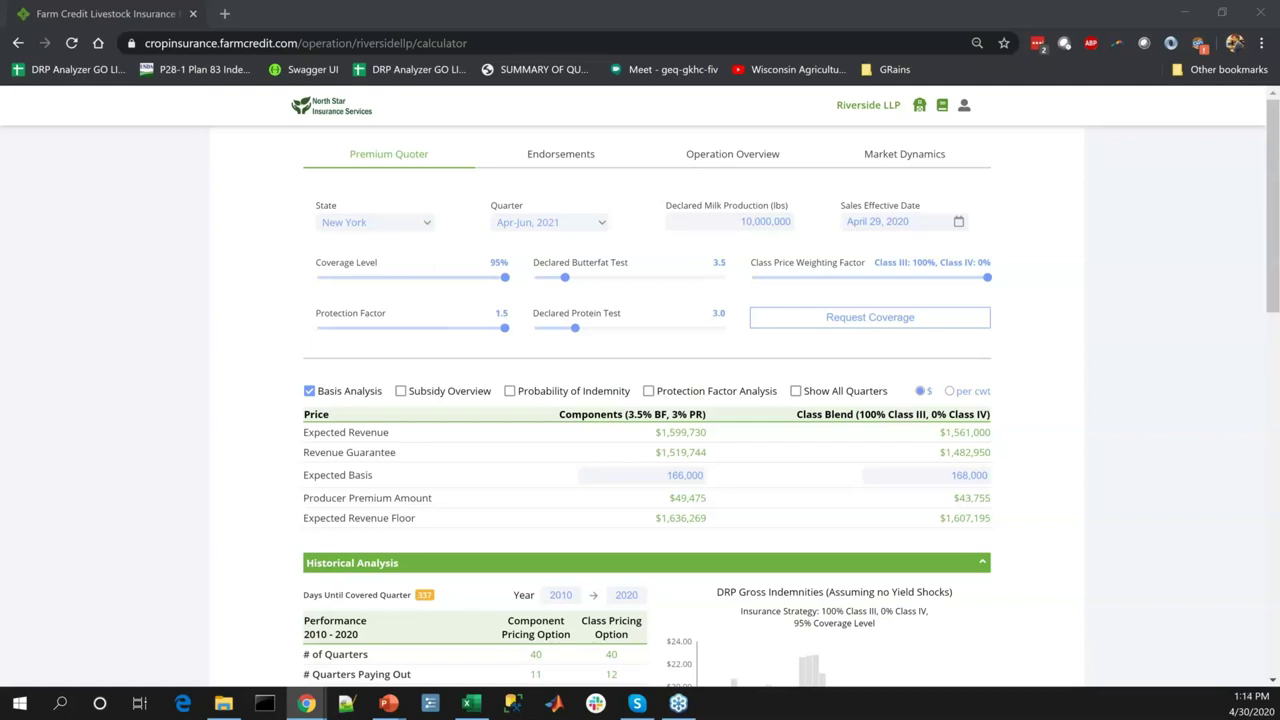
Switch to the presentation showing the webinar's closing slide
key(alt+Tab)
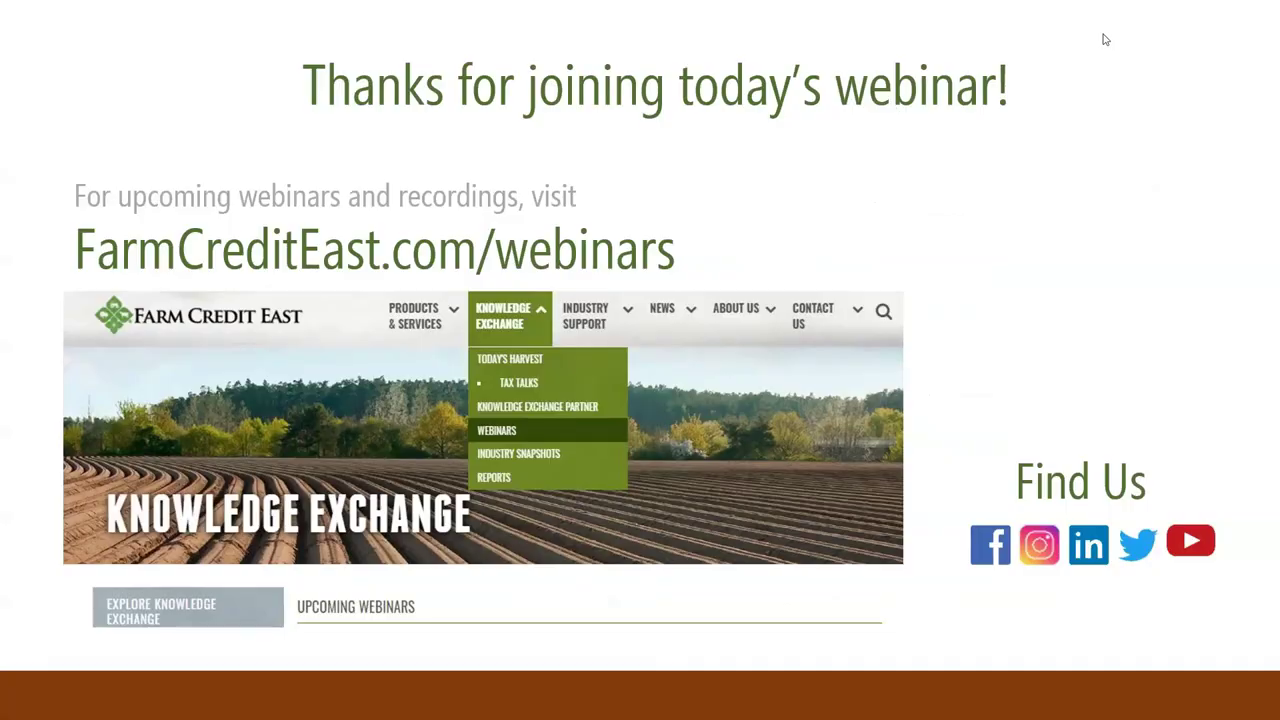